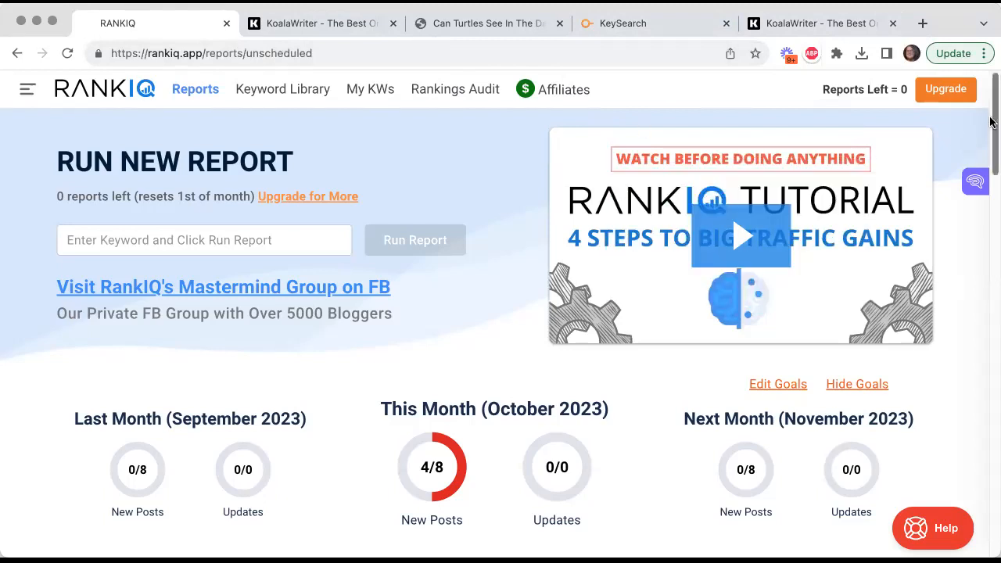
# Step: In KeySearch, analyze the related keyword "can chickens eat grapes" with volume 8100 and copy its keyword phrase
pyautogui.click(653, 29)
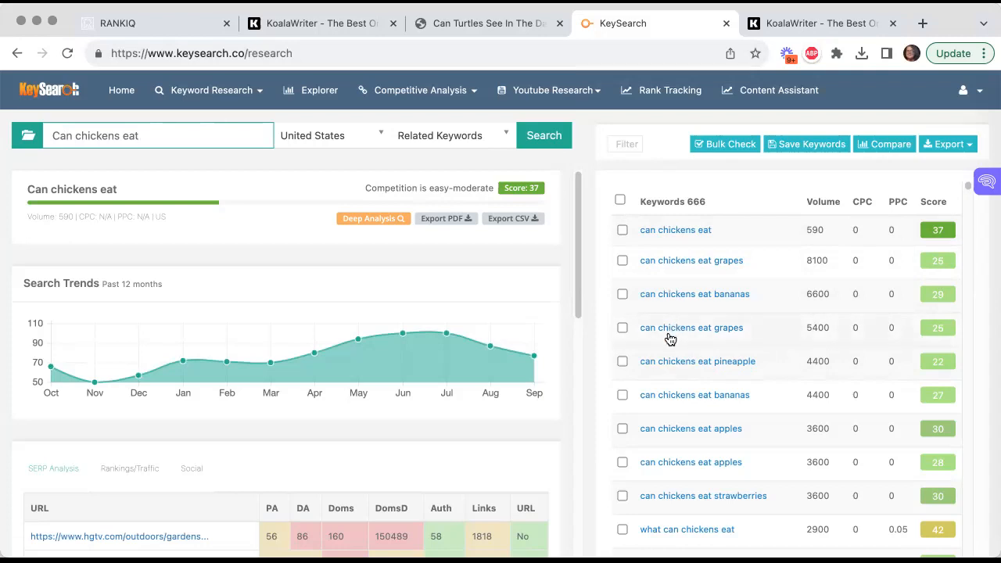
pyautogui.click(678, 262)
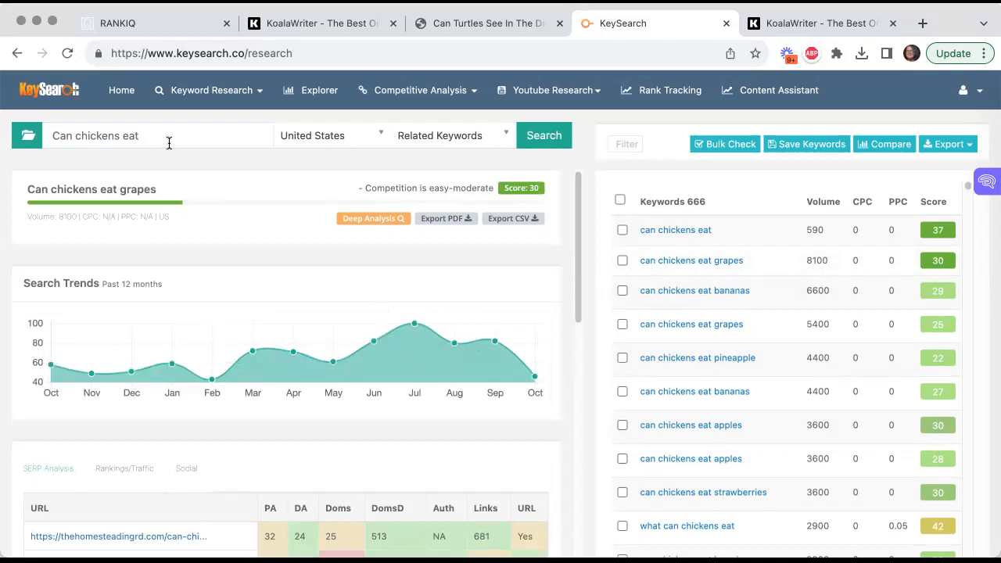
pyautogui.moveTo(77, 183); pyautogui.dragTo(27, 190)
pyautogui.press('super+c')
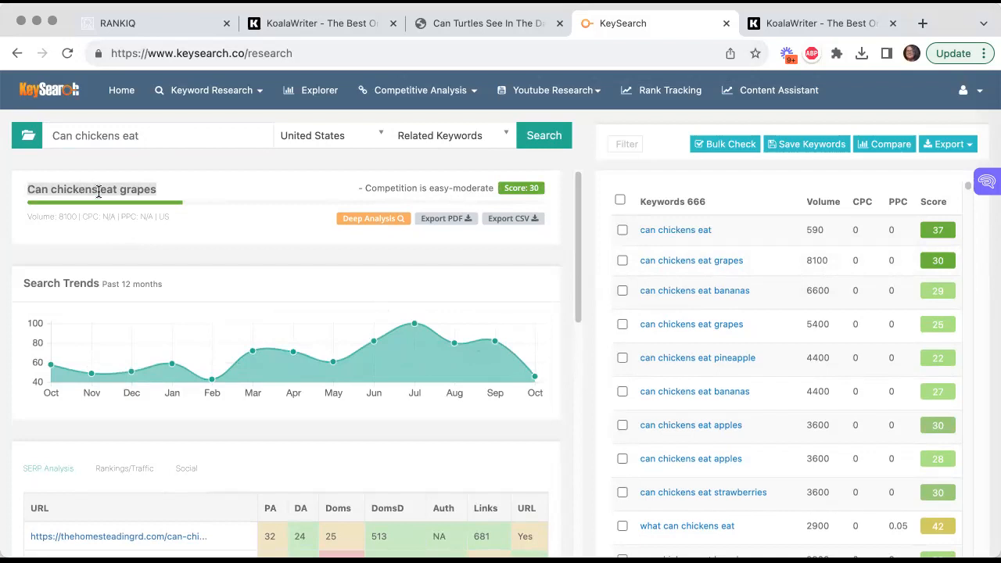
# Step: Switch to RankIQ and enter "Can chickens eat grapes" as the keyword for a new report
pyautogui.click(129, 24)
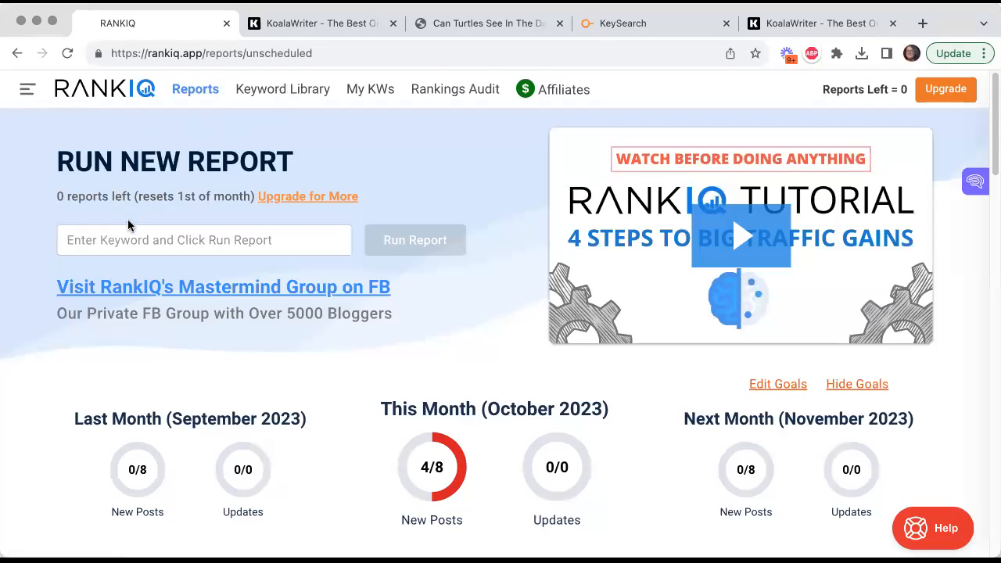
pyautogui.click(94, 241)
pyautogui.press('super+v')
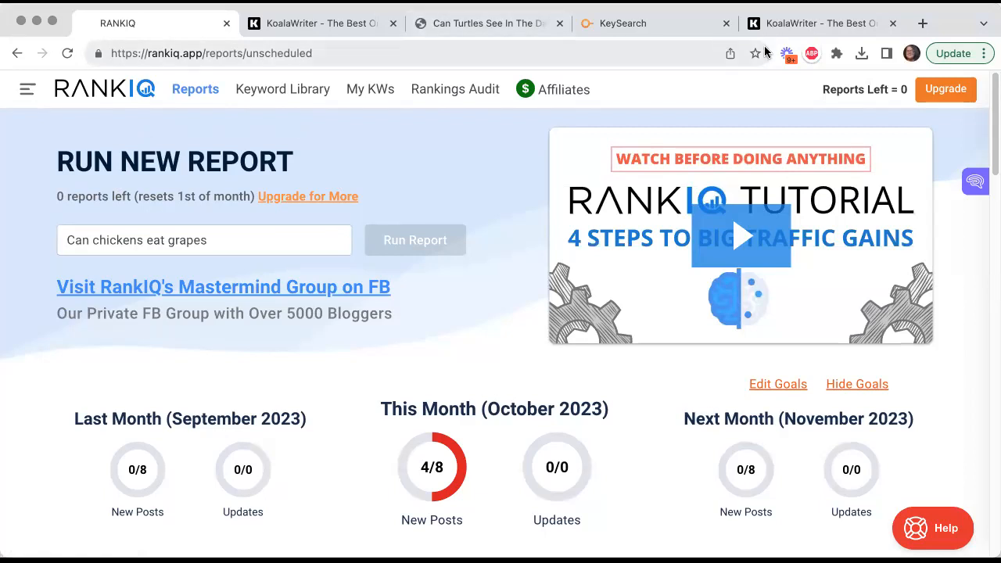
# Step: Find the "Can chickens eat mango" entry among the existing reports and copy its keyword phrase
pyautogui.scroll(-7, 768, 64)
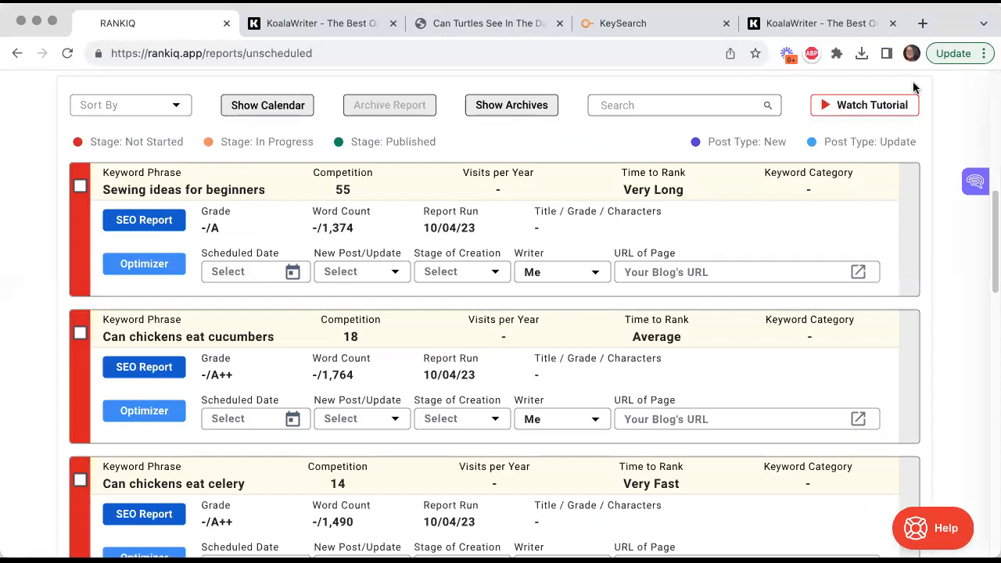
pyautogui.moveTo(991, 211); pyautogui.dragTo(990, 242)
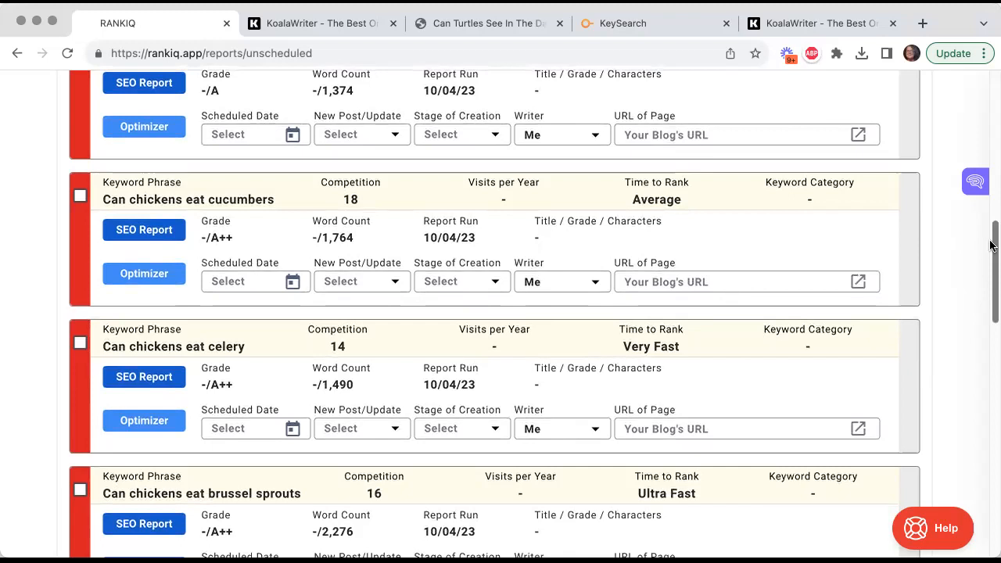
pyautogui.moveTo(991, 250); pyautogui.dragTo(991, 381)
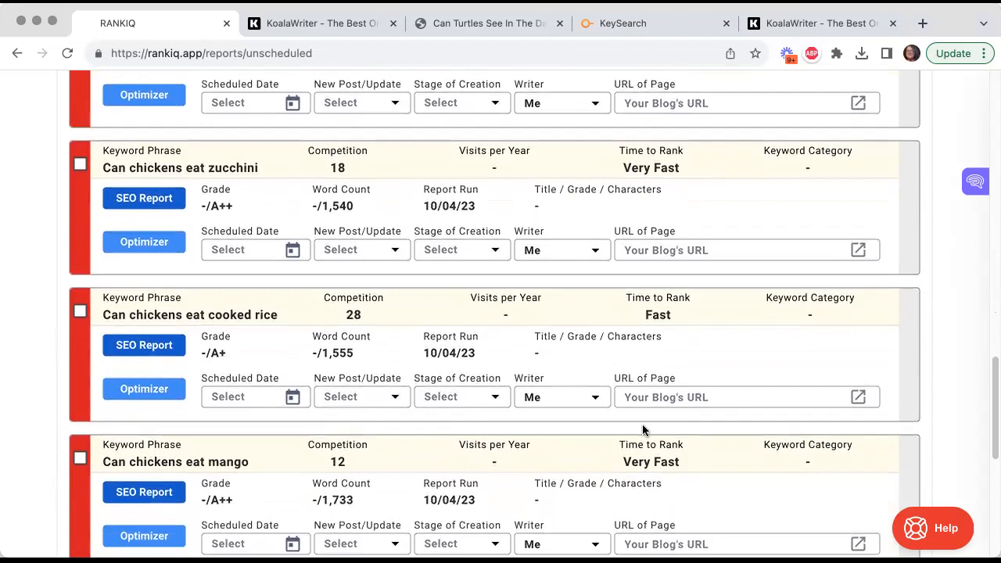
pyautogui.moveTo(251, 464); pyautogui.dragTo(102, 461)
pyautogui.press('super+c')
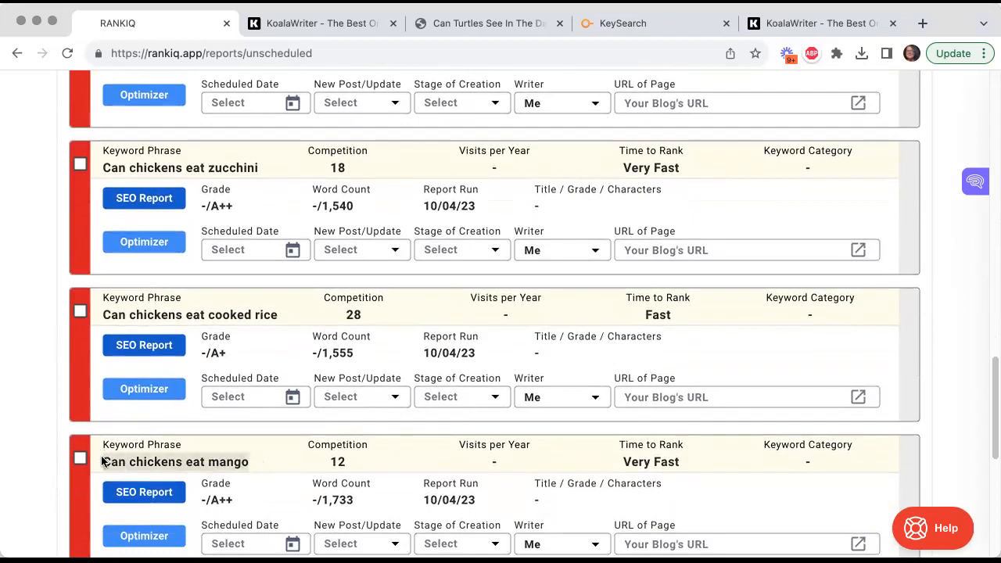
# Step: Switch to KoalaWriter and replace the target keyword with "Can chickens eat mango"
pyautogui.click(794, 29)
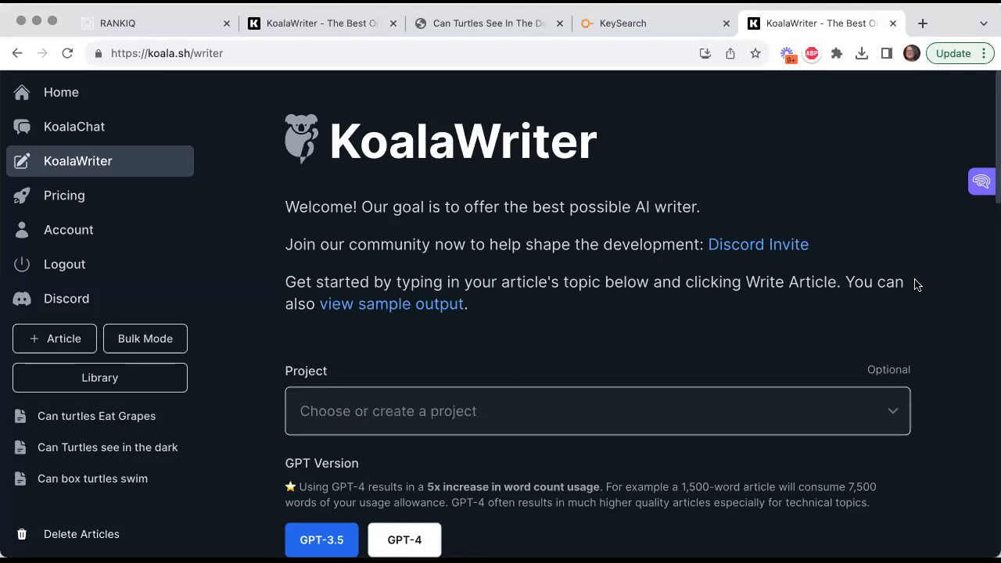
pyautogui.scroll(-5, 992, 141)
pyautogui.scroll(3, 991, 186)
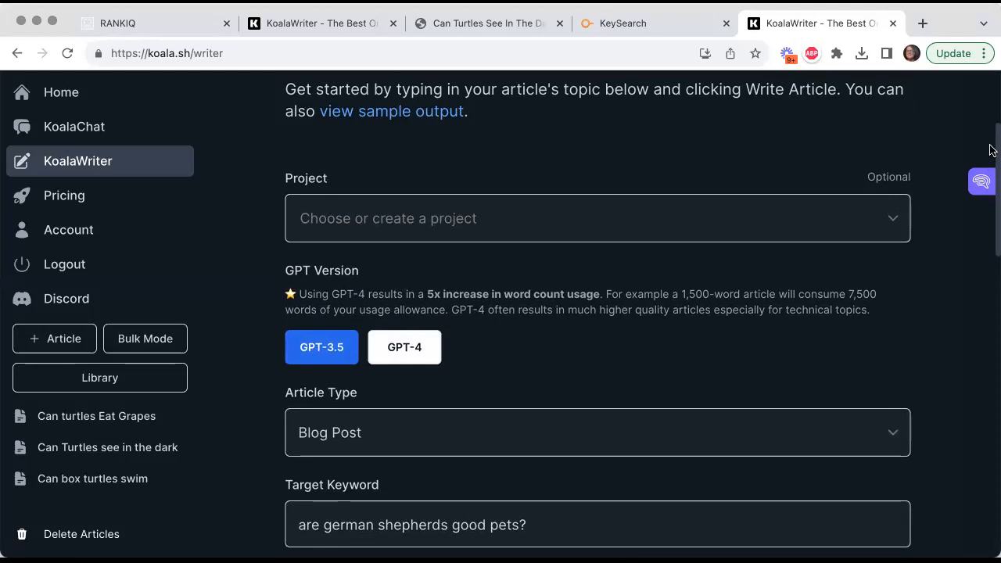
pyautogui.scroll(-2, 990, 157)
pyautogui.scroll(-3, 986, 207)
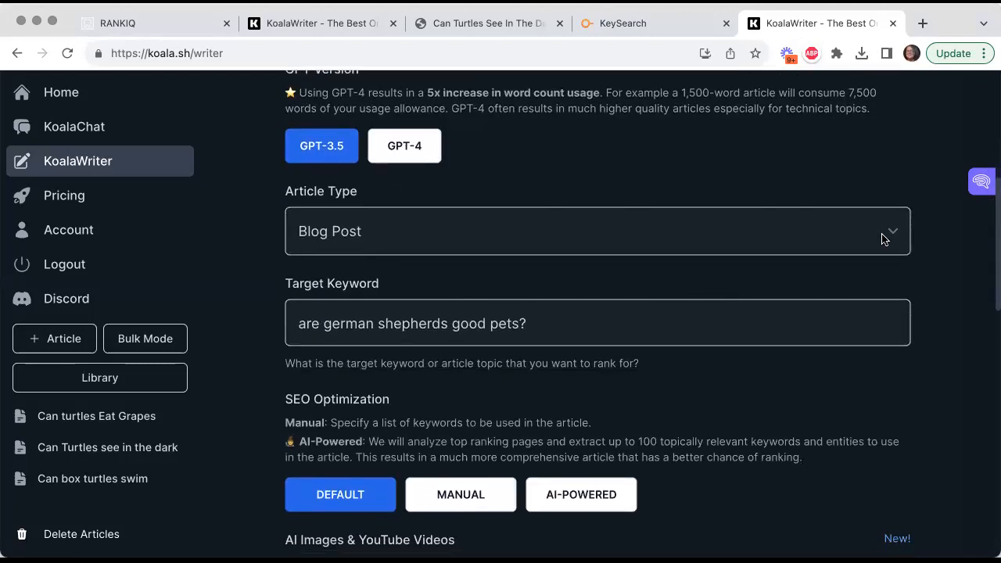
pyautogui.moveTo(298, 323); pyautogui.dragTo(528, 341)
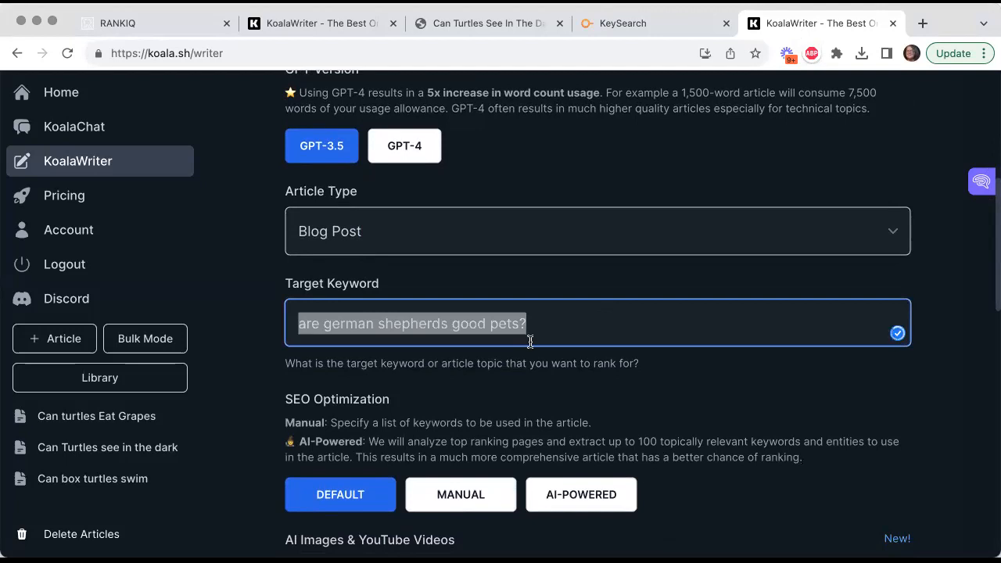
pyautogui.press('super+v')
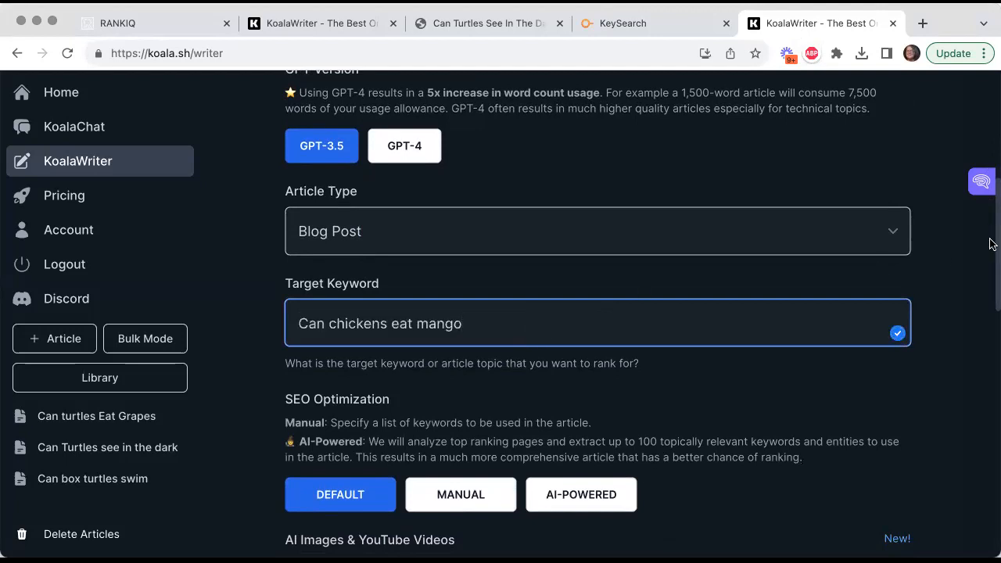
# Step: Set the article's SEO optimization to Manual
pyautogui.scroll(-2, 992, 264)
pyautogui.scroll(-2, 990, 264)
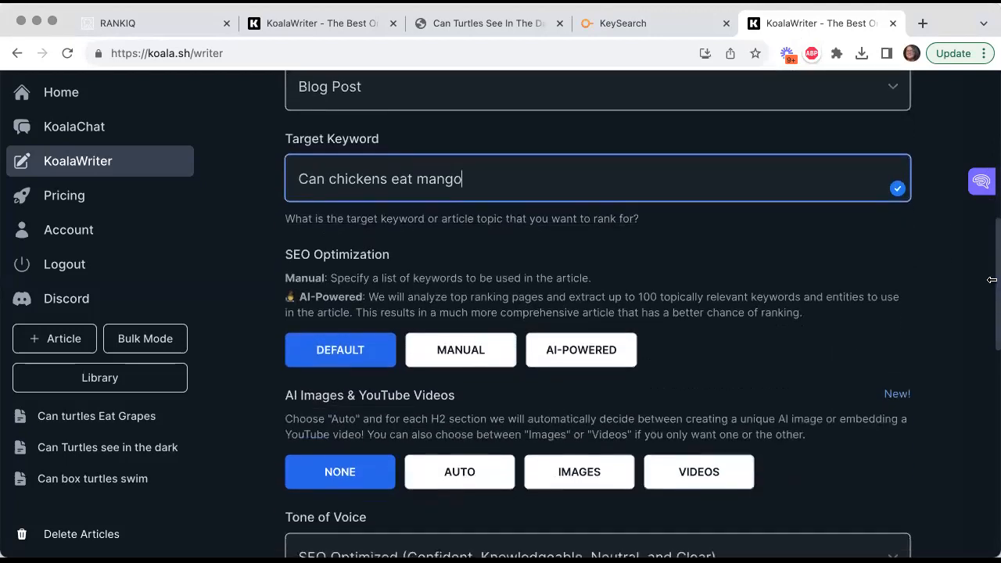
pyautogui.click(462, 358)
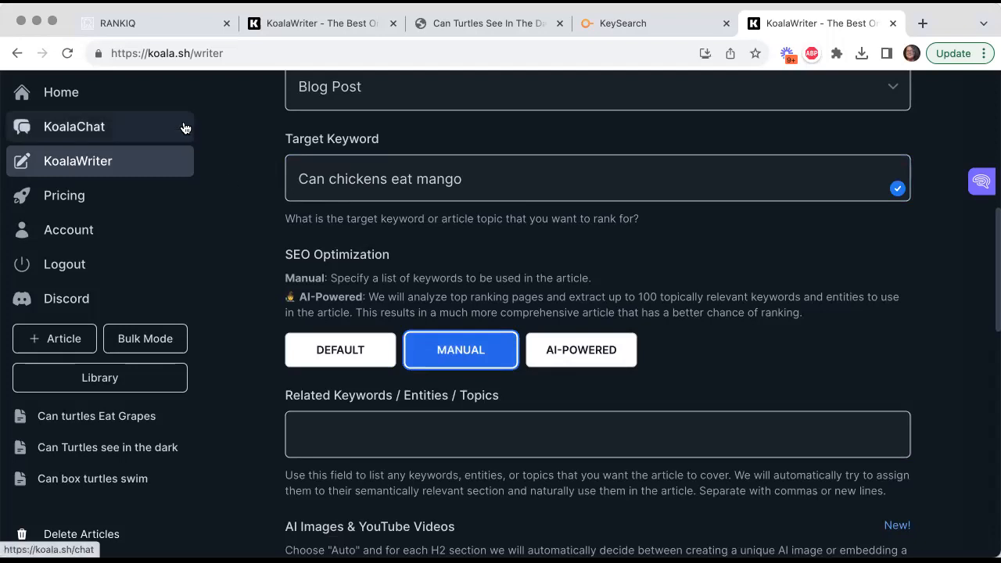
# Step: Switch to RankIQ, open the SEO report for "Can chickens eat mango" and download it as CSV
pyautogui.click(154, 28)
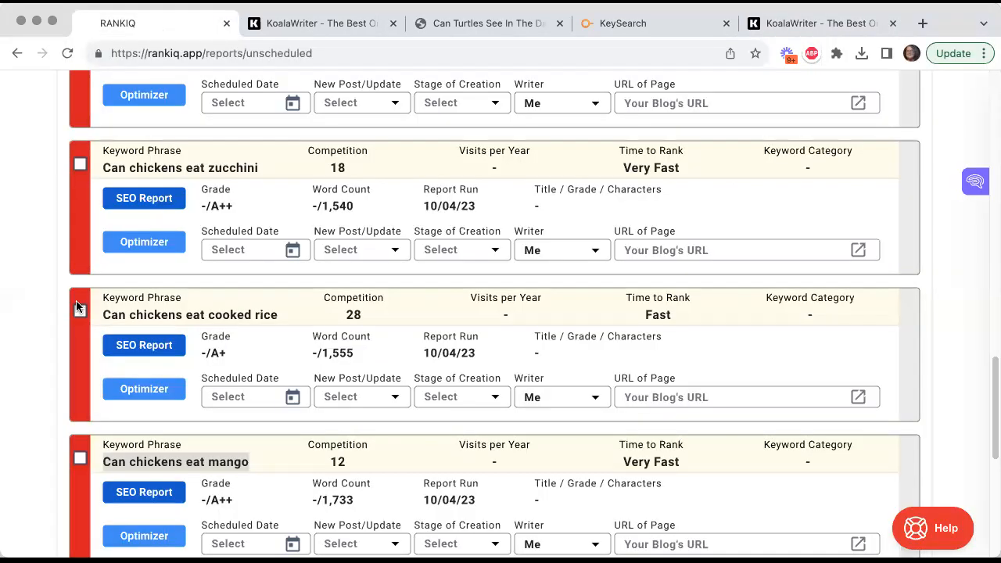
pyautogui.click(152, 501)
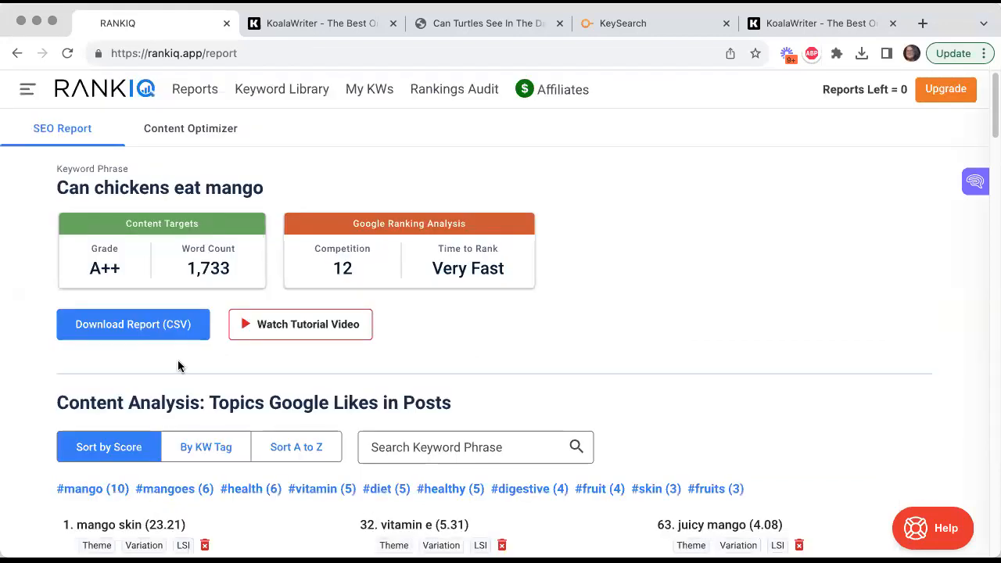
pyautogui.click(169, 327)
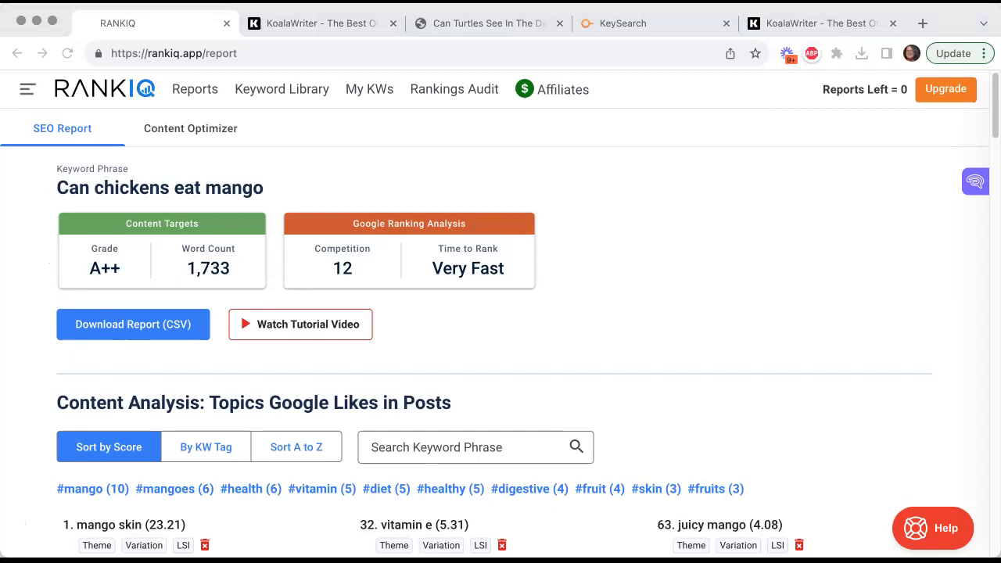
pyautogui.click(611, 350)
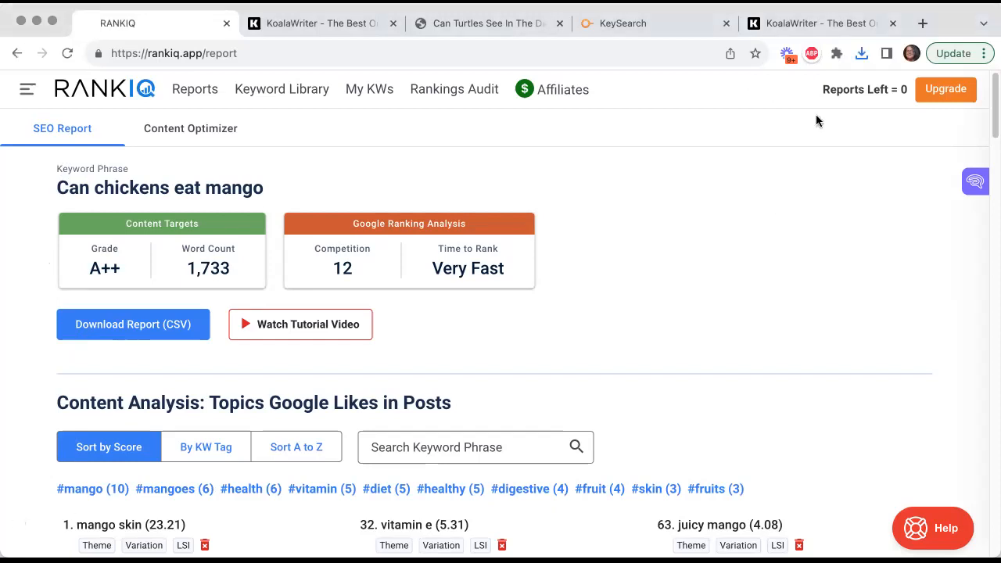
# Step: Return to KoalaWriter and paste the copied report keyword list into the related keywords, entities and topics
pyautogui.click(822, 23)
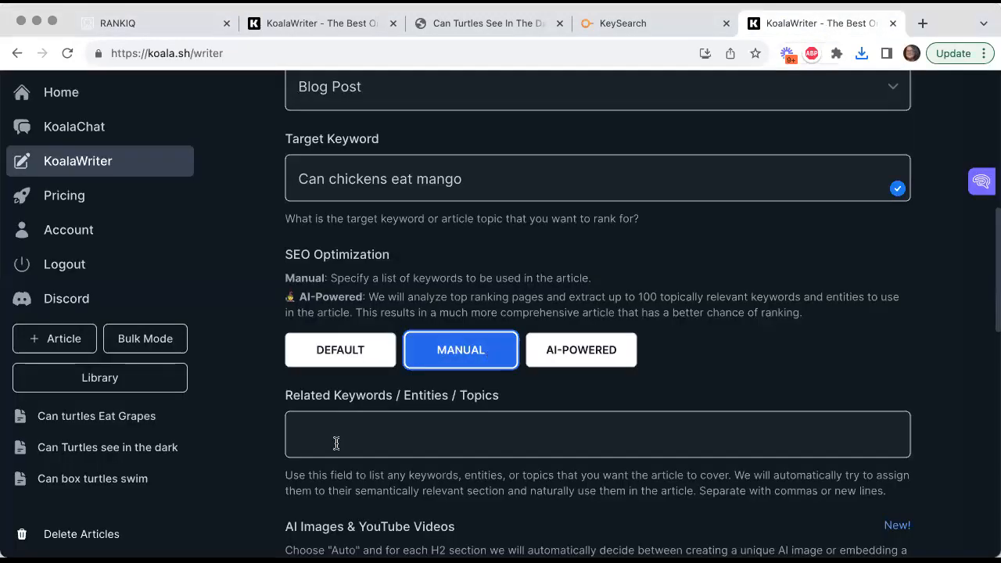
pyautogui.click(313, 434)
pyautogui.press('super+v')
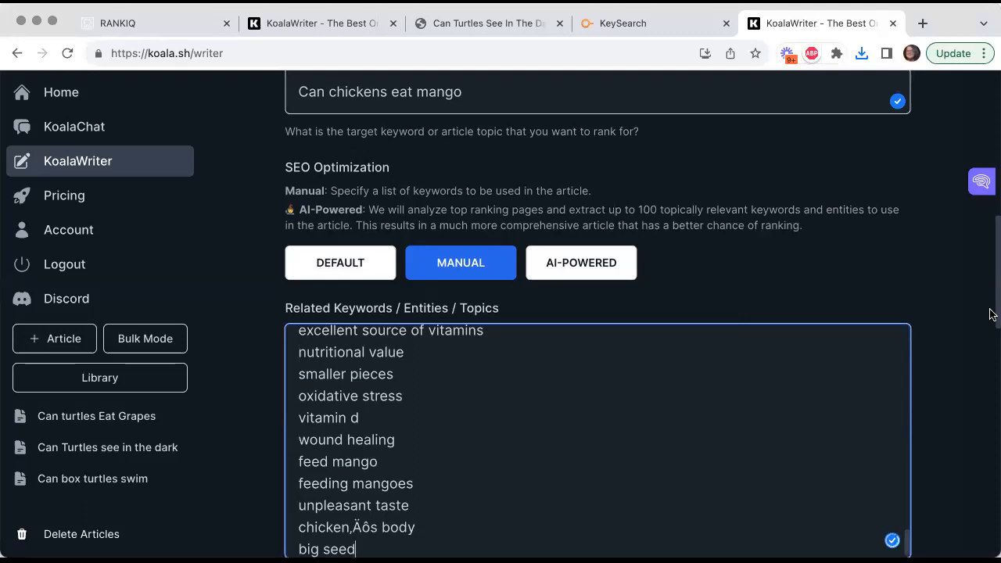
# Step: Toggle the Include FAQ Section option and create the article, leaving the other settings at their defaults
pyautogui.scroll(-4, 991, 313)
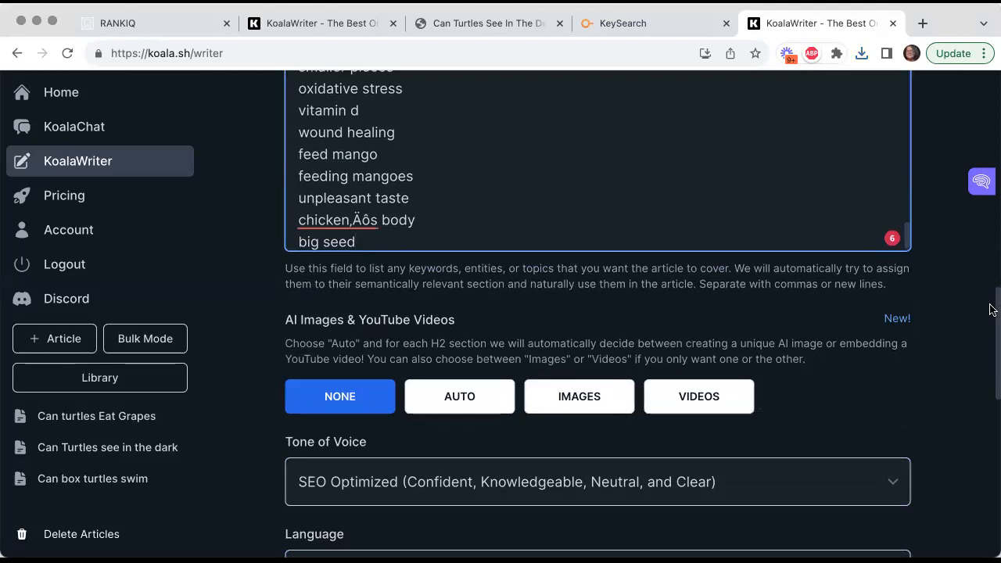
pyautogui.moveTo(990, 309); pyautogui.dragTo(991, 362)
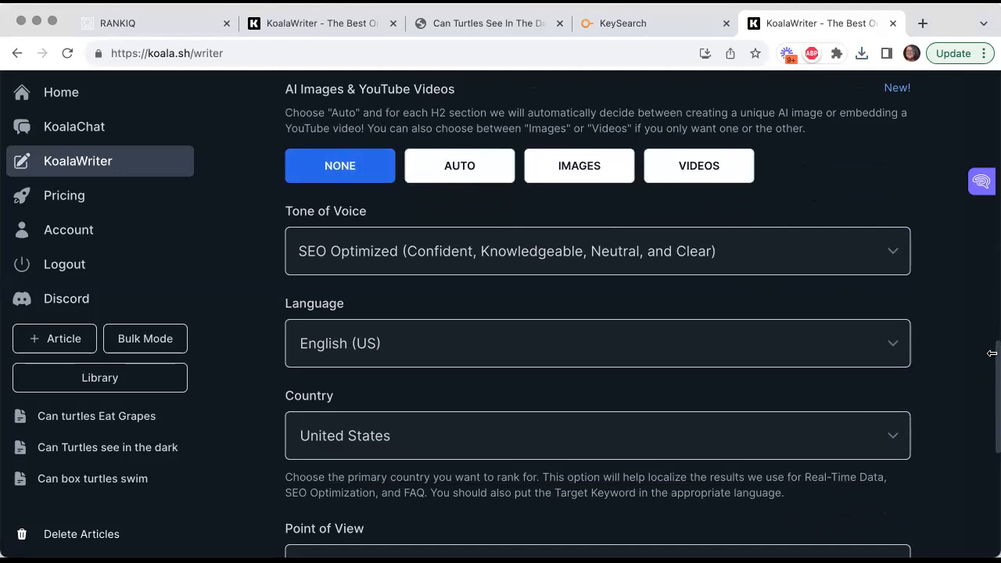
pyautogui.moveTo(992, 353); pyautogui.dragTo(992, 448)
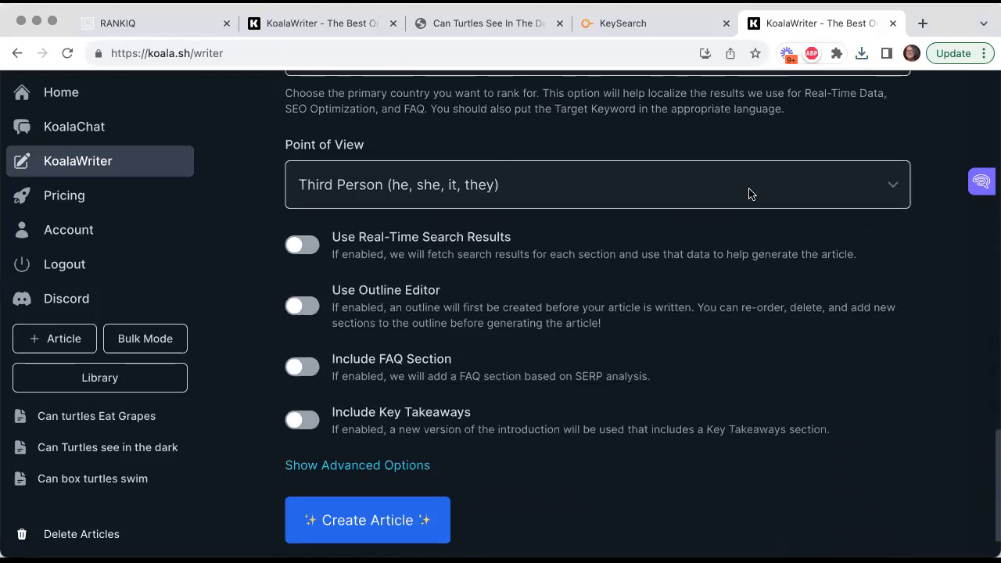
pyautogui.click(298, 367)
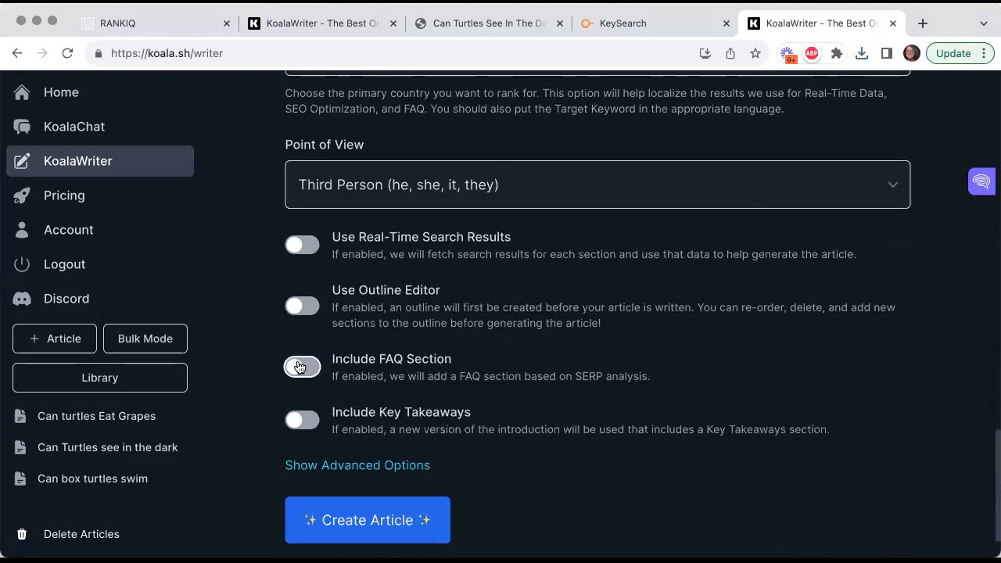
pyautogui.click(342, 521)
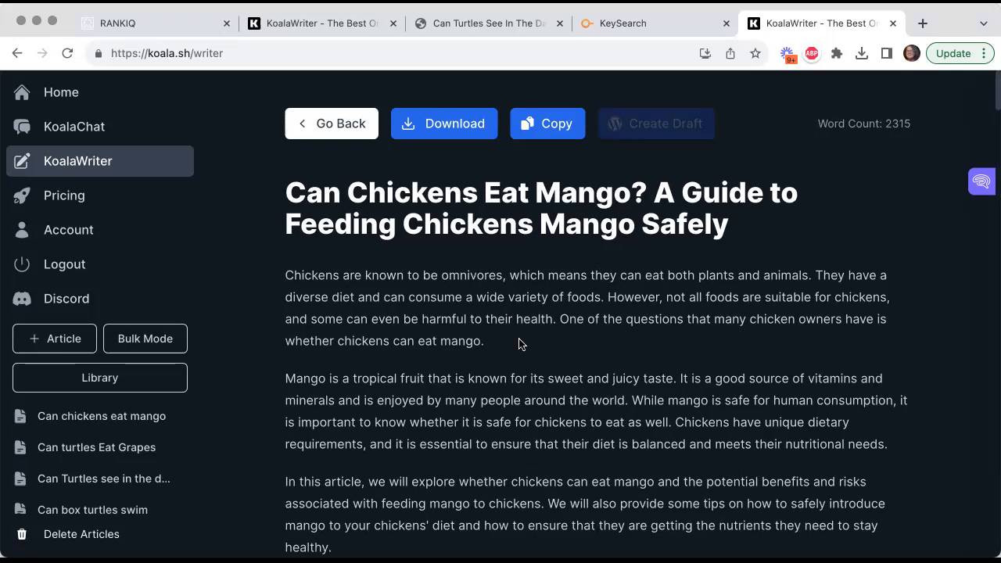
# Step: Copy the generated mango article and paste it into RankIQ's Content Optimizer for "Can chickens eat mango"
pyautogui.click(553, 125)
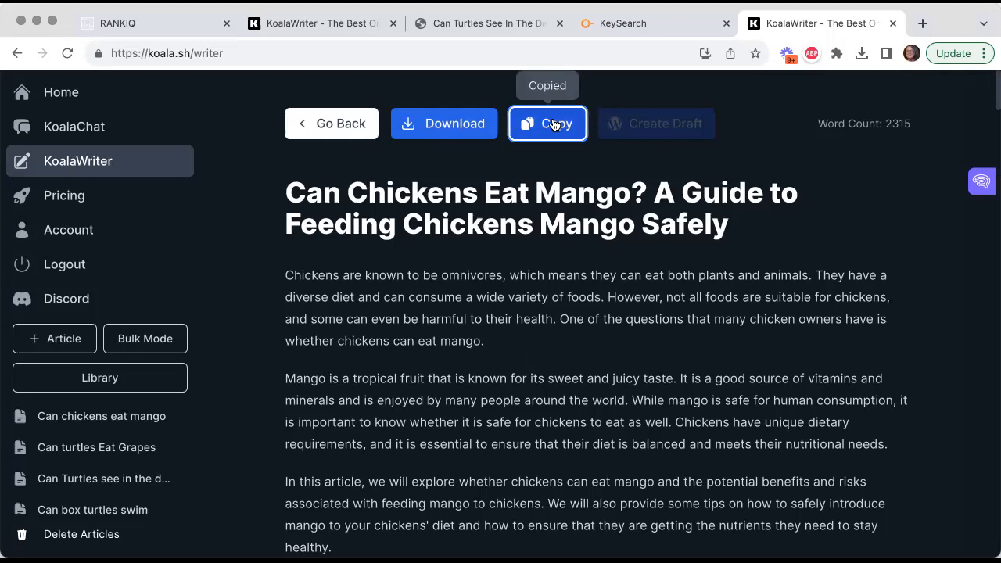
pyautogui.click(120, 28)
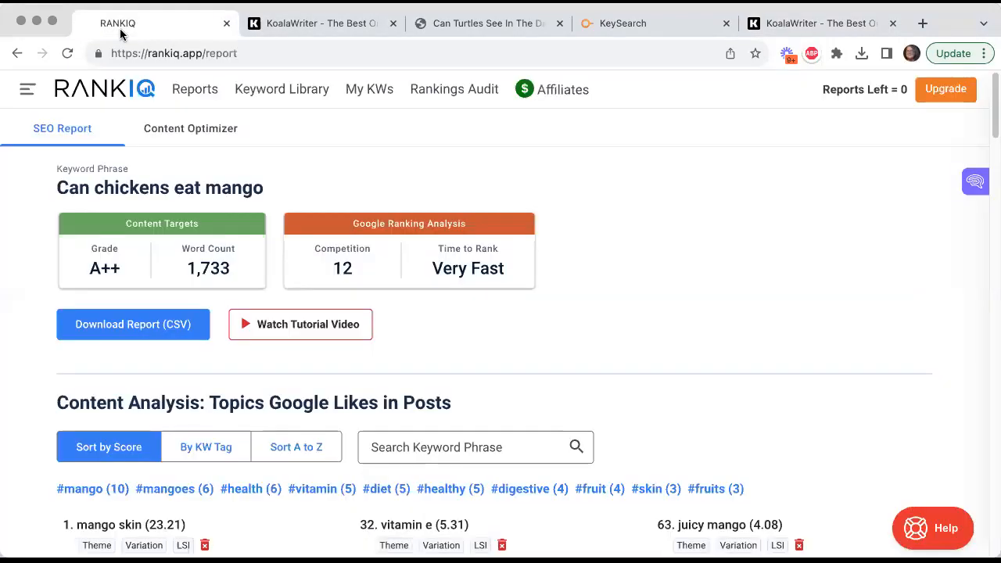
pyautogui.click(188, 135)
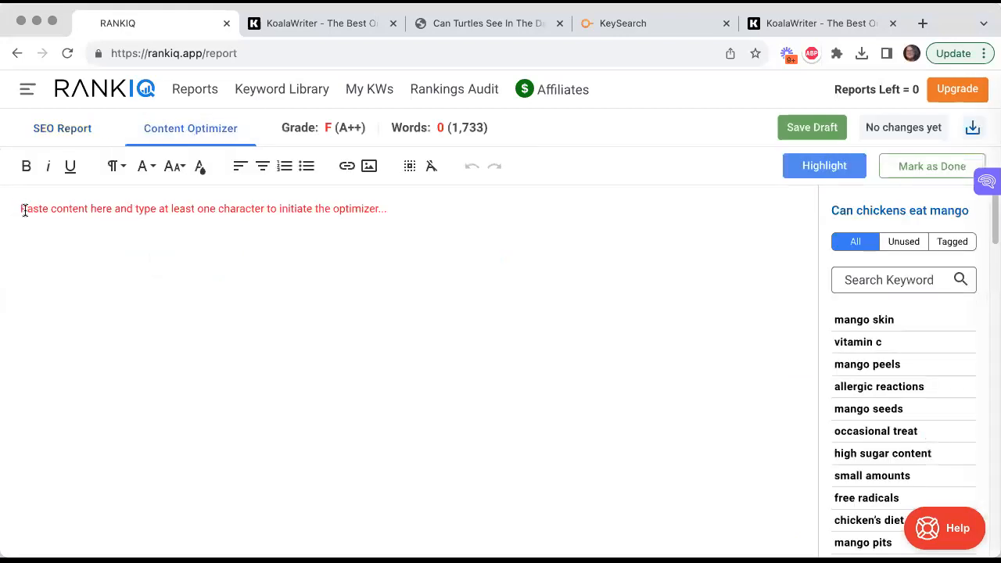
pyautogui.click(20, 208)
pyautogui.hotkey('ctrl', 'v')
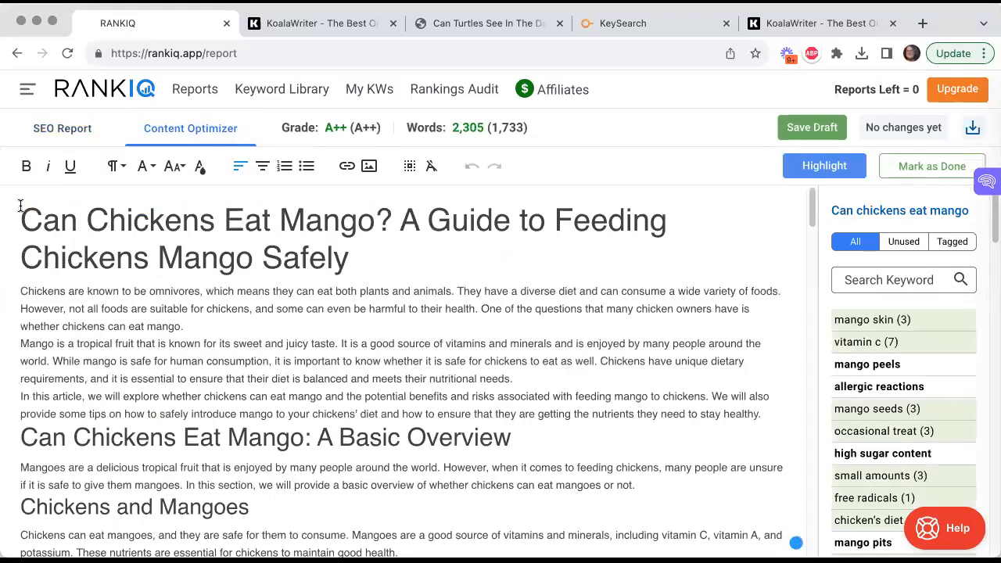
# Step: Delete the article's title "Can Chickens Eat Mango? A Guide to Feeding Chickens Mango Safely" and the empty line it leaves
pyautogui.click(356, 255)
pyautogui.moveTo(350, 258); pyautogui.dragTo(14, 209)
pyautogui.press('BackSpace')
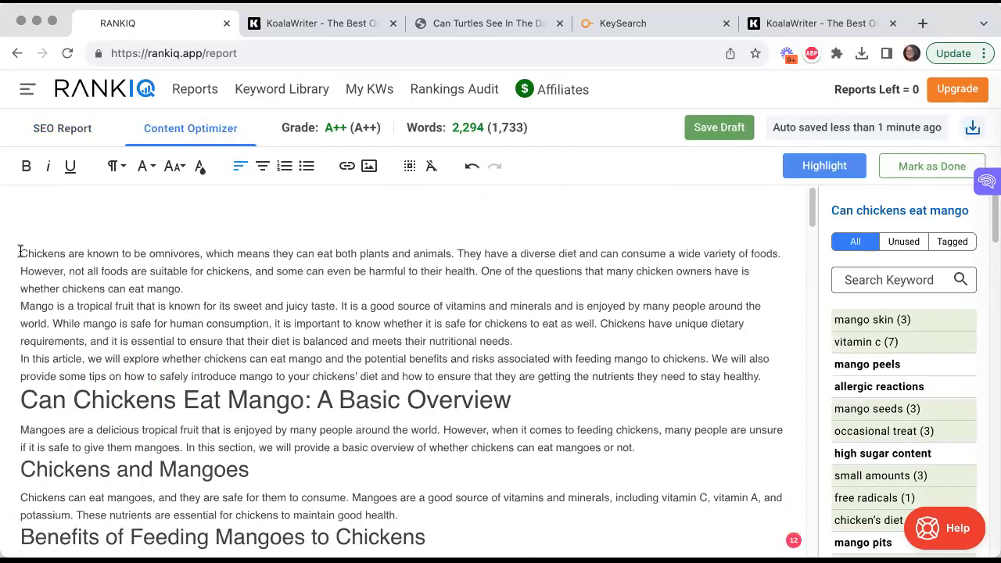
pyautogui.press('BackSpace')
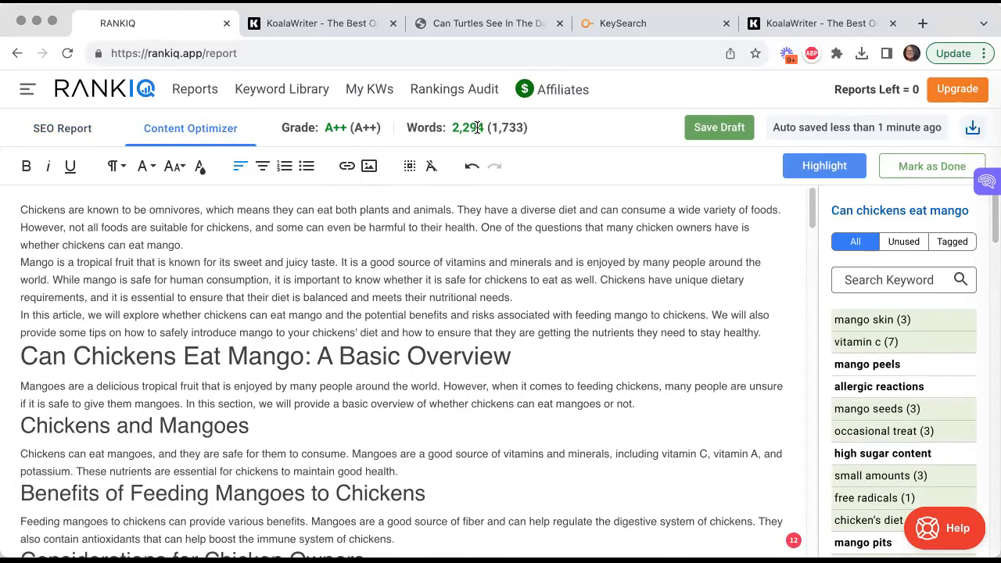
# Step: Insert a blank line above each of the headings "Can Chickens Eat Mango: A Basic Overview" and "Chickens and Mangoes"
pyautogui.click(21, 357)
pyautogui.press('Return')
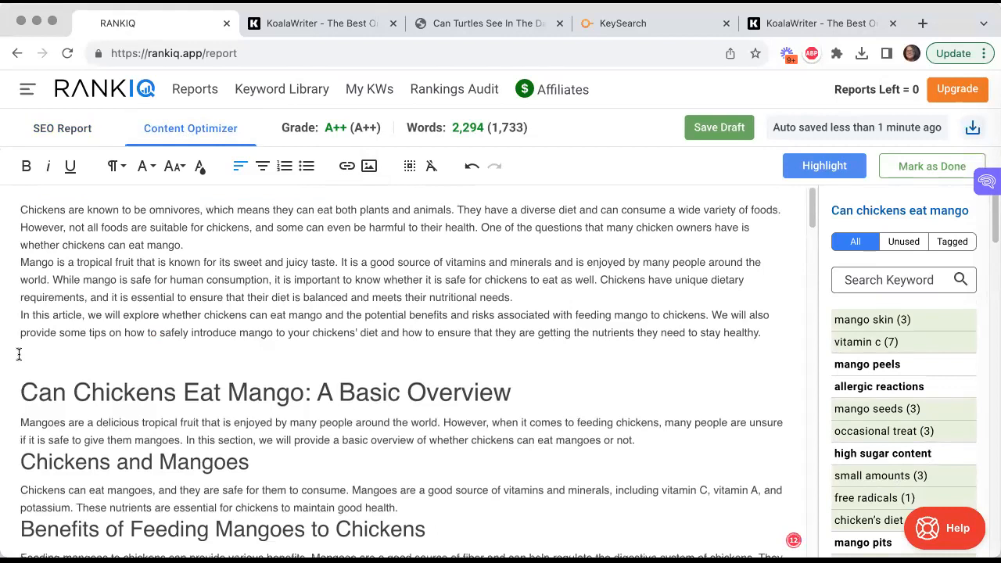
pyautogui.click(19, 463)
pyautogui.press('Return')
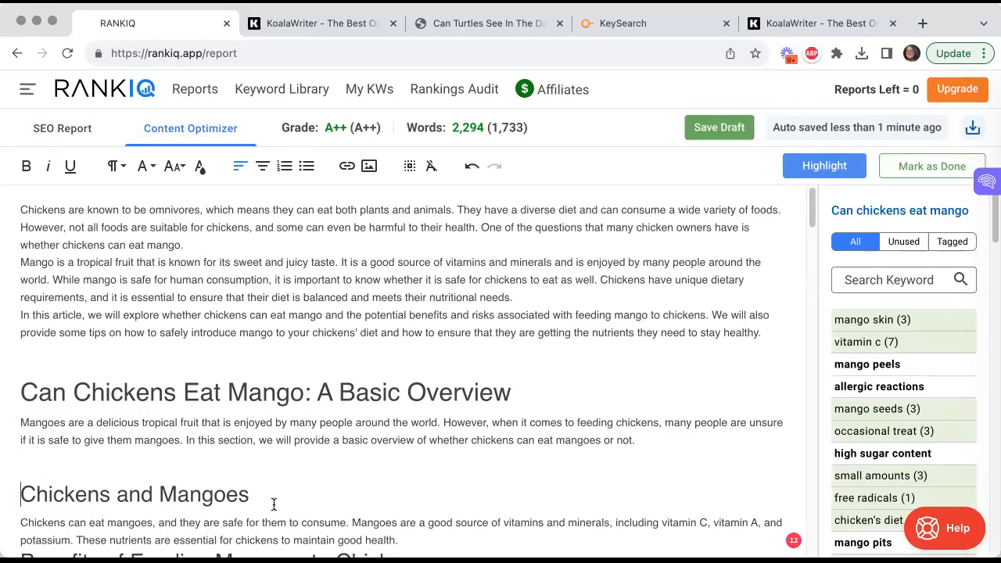
# Step: Insert a blank line above each of the headings "Benefits of Feeding Mangoes to Chickens" and "Considerations for Chicken Owners"
pyautogui.moveTo(258, 501); pyautogui.dragTo(23, 485)
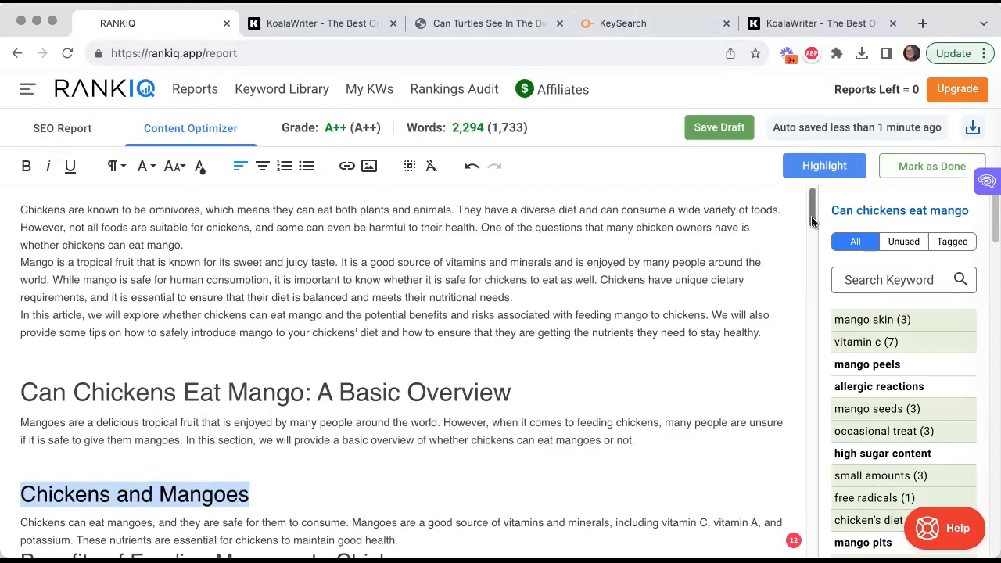
pyautogui.scroll(-5, 812, 222)
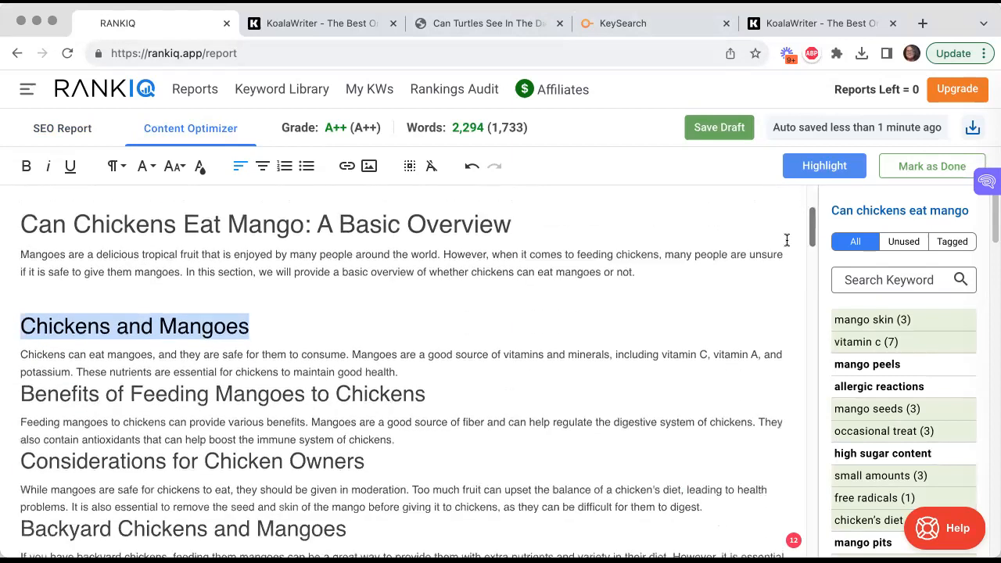
pyautogui.click(403, 372)
pyautogui.press('Return')
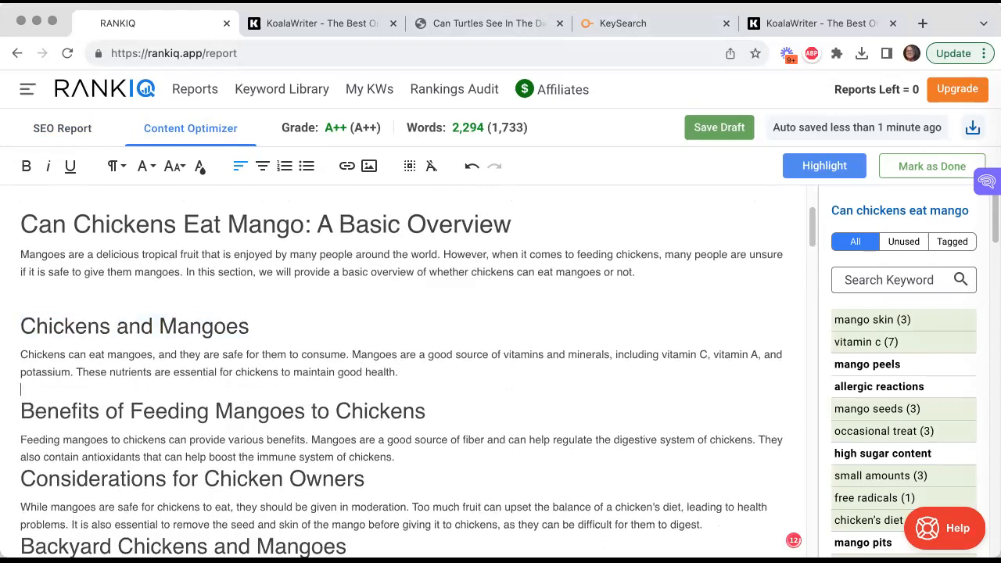
pyautogui.click(413, 457)
pyautogui.press('Return')
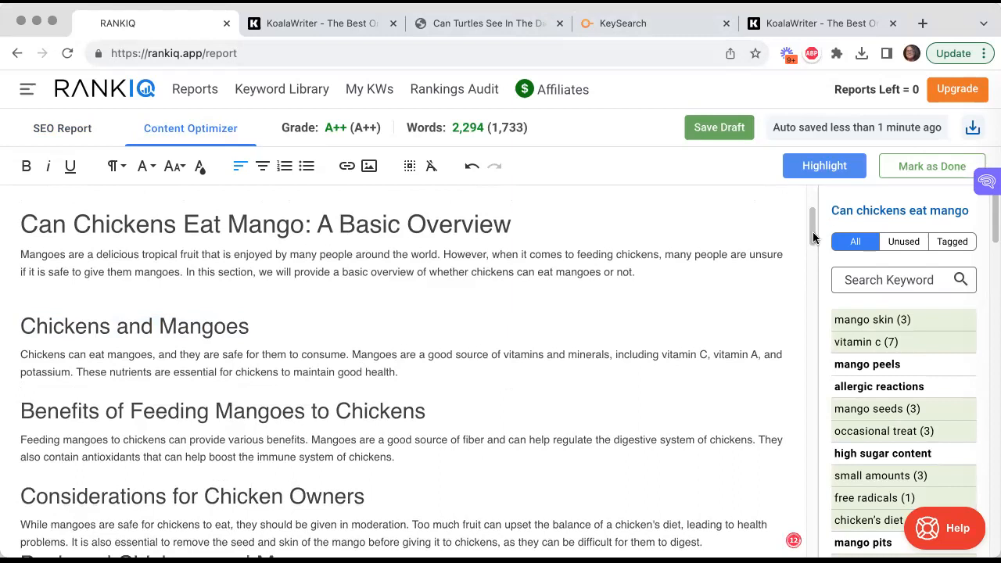
# Step: Delete the early "Conclusion" heading and its paragraph between "Backyard Chickens and Mangoes" and "The Nutritional Value of Mangoes"
pyautogui.moveTo(813, 237); pyautogui.dragTo(814, 269)
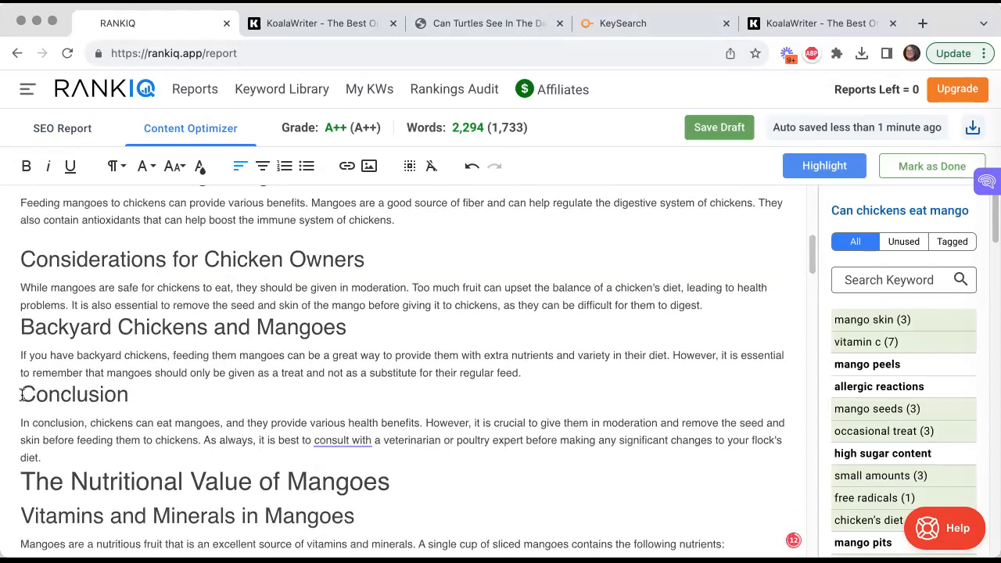
pyautogui.press('Return')
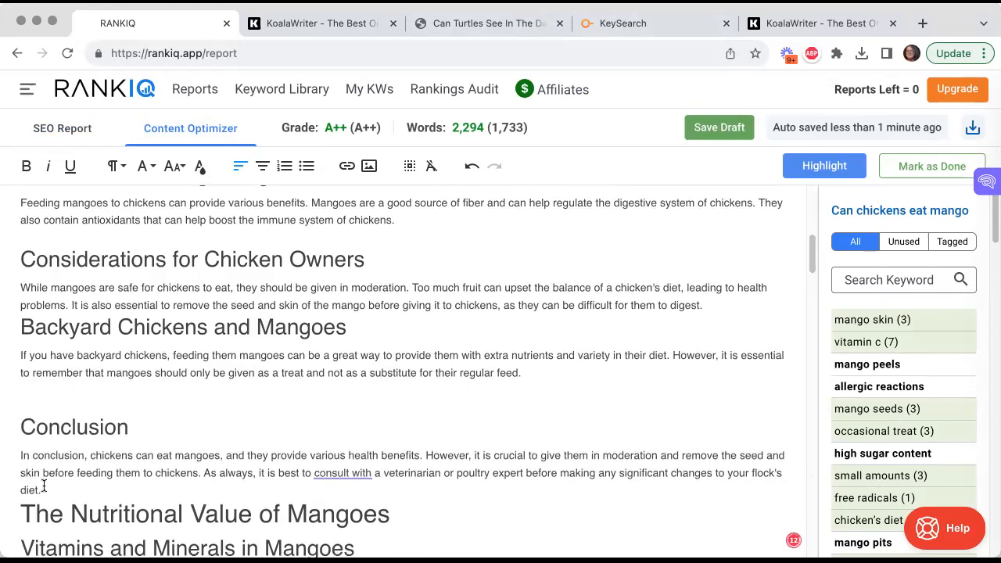
pyautogui.moveTo(43, 490); pyautogui.dragTo(18, 404)
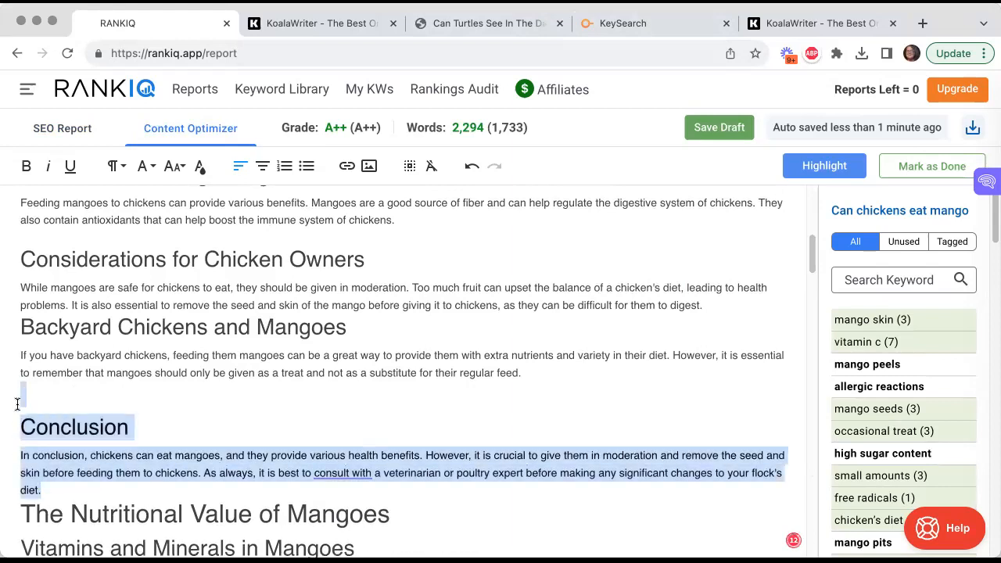
pyautogui.press('BackSpace')
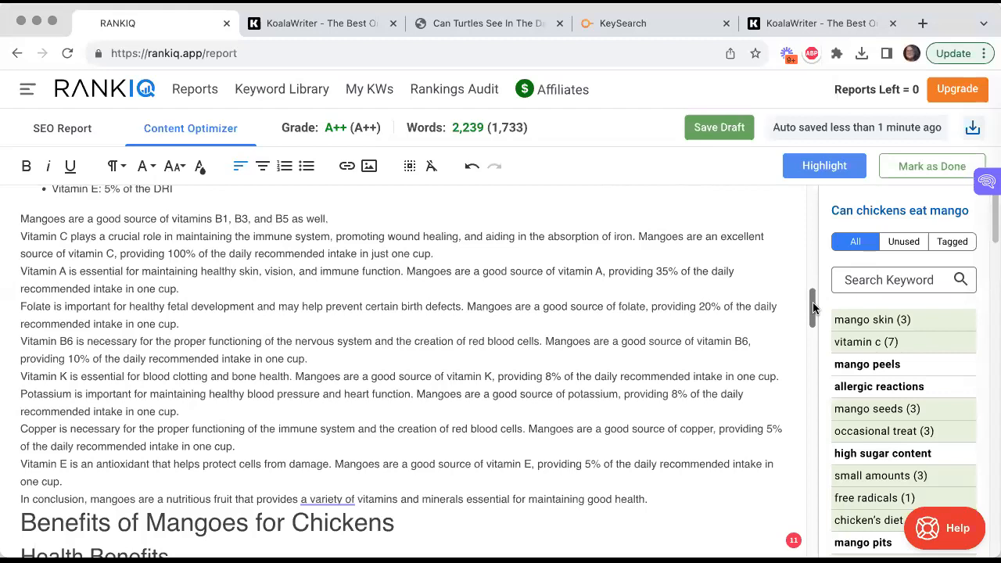
# Step: Review the rest of the article from the nutrition section through the Frequently Asked Questions, and return to its beginning
pyautogui.moveTo(813, 308); pyautogui.dragTo(815, 401)
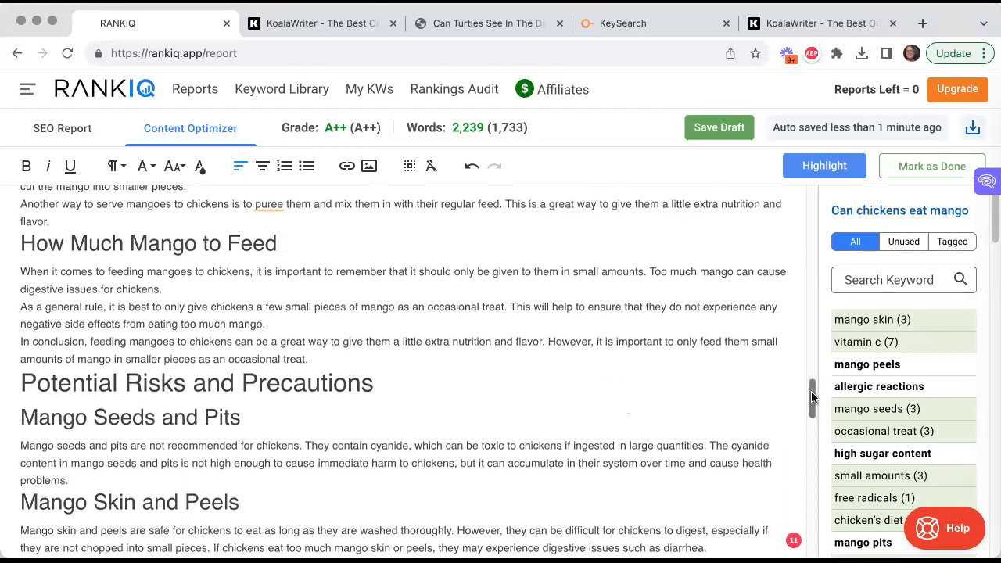
pyautogui.moveTo(812, 397); pyautogui.dragTo(812, 491)
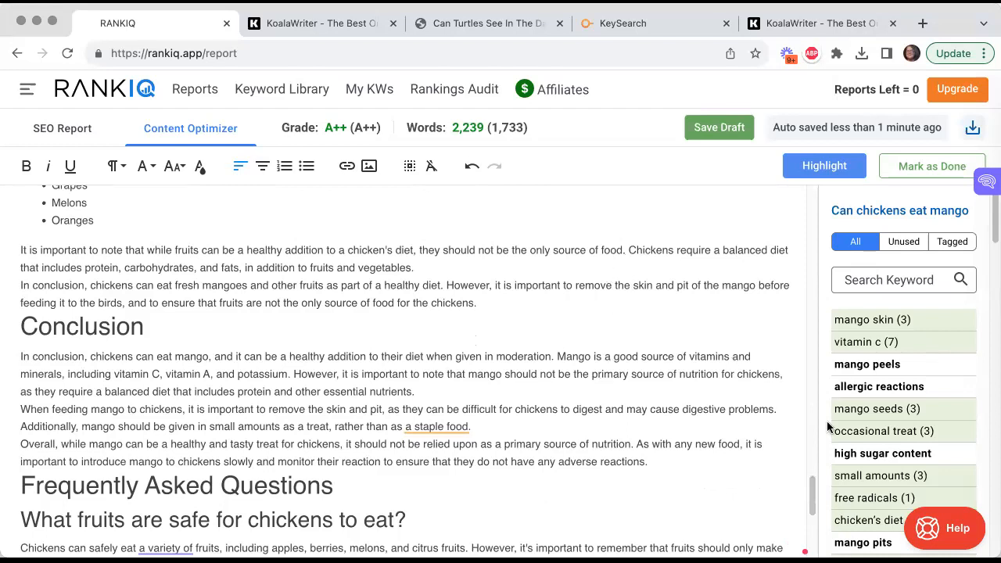
pyautogui.moveTo(812, 492); pyautogui.dragTo(816, 523)
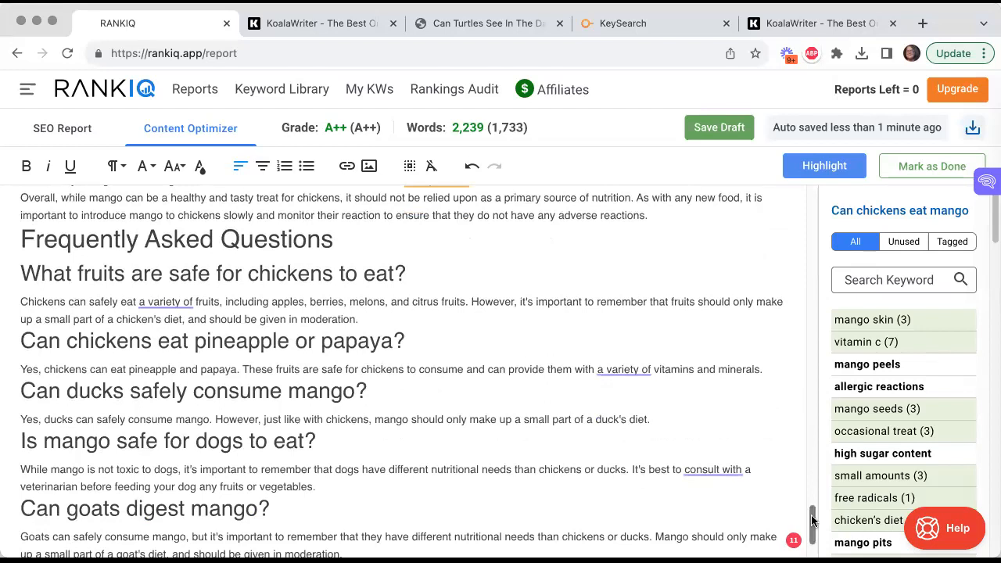
pyautogui.scroll(-1, 812, 520)
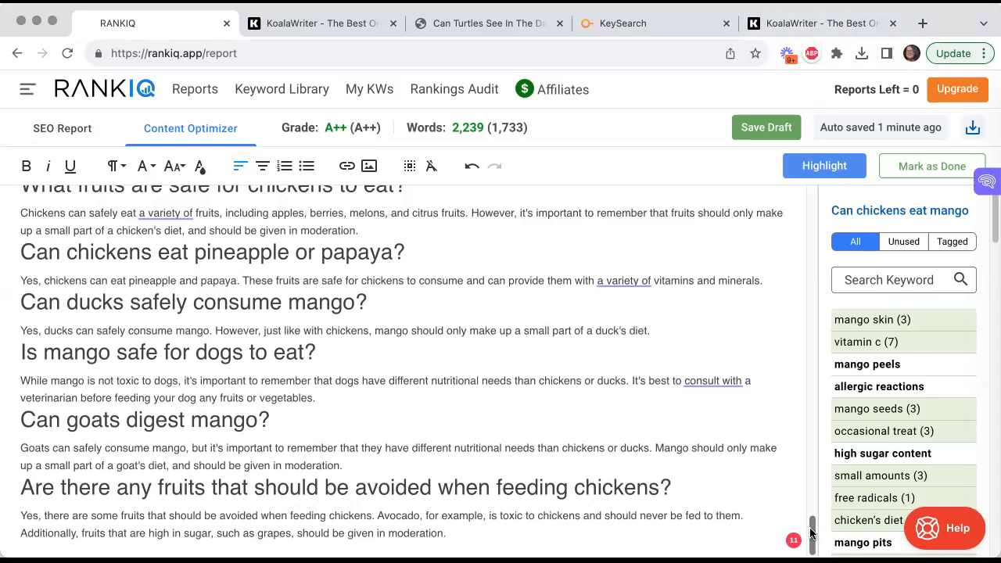
pyautogui.moveTo(812, 531); pyautogui.dragTo(798, 317)
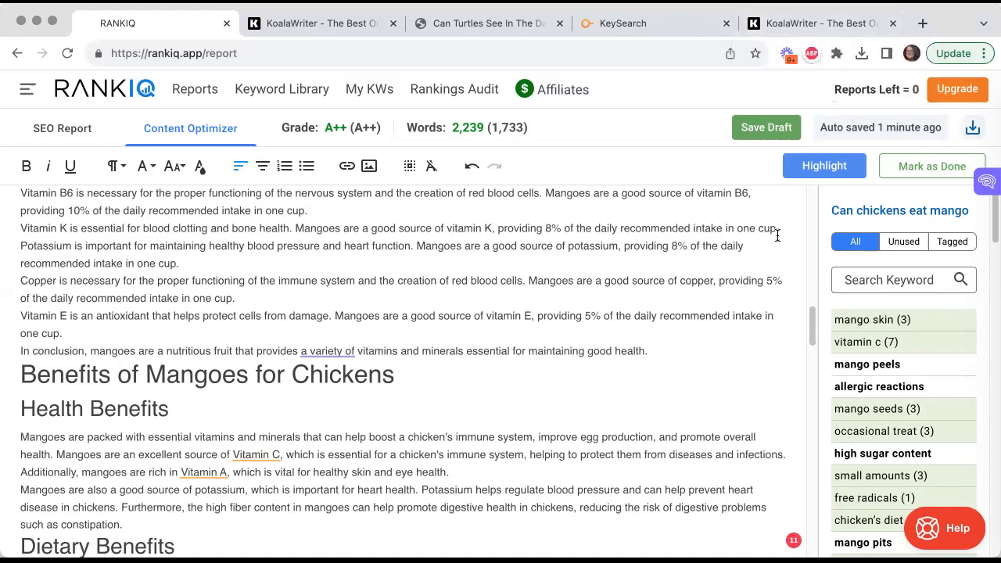
pyautogui.moveTo(814, 342); pyautogui.dragTo(814, 202)
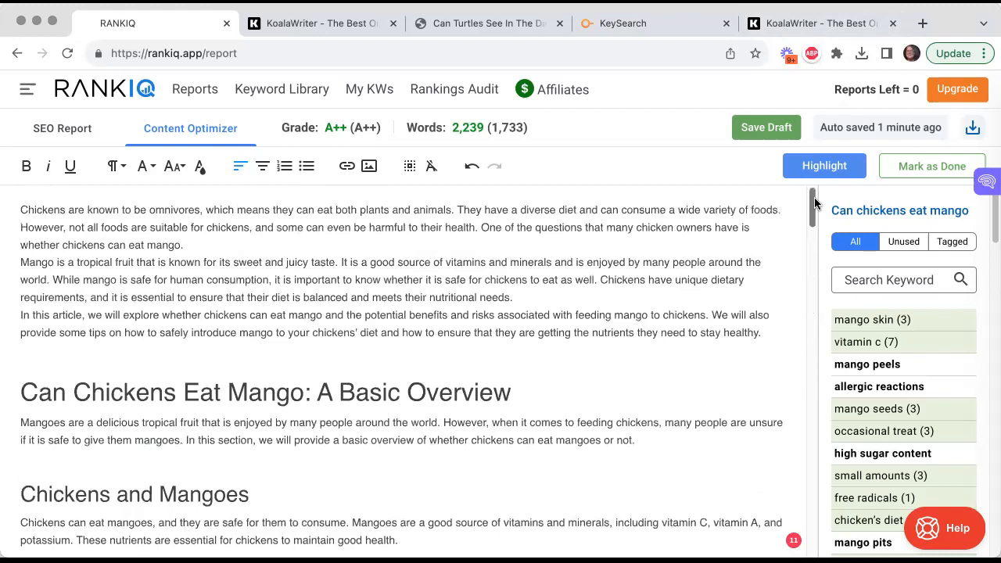